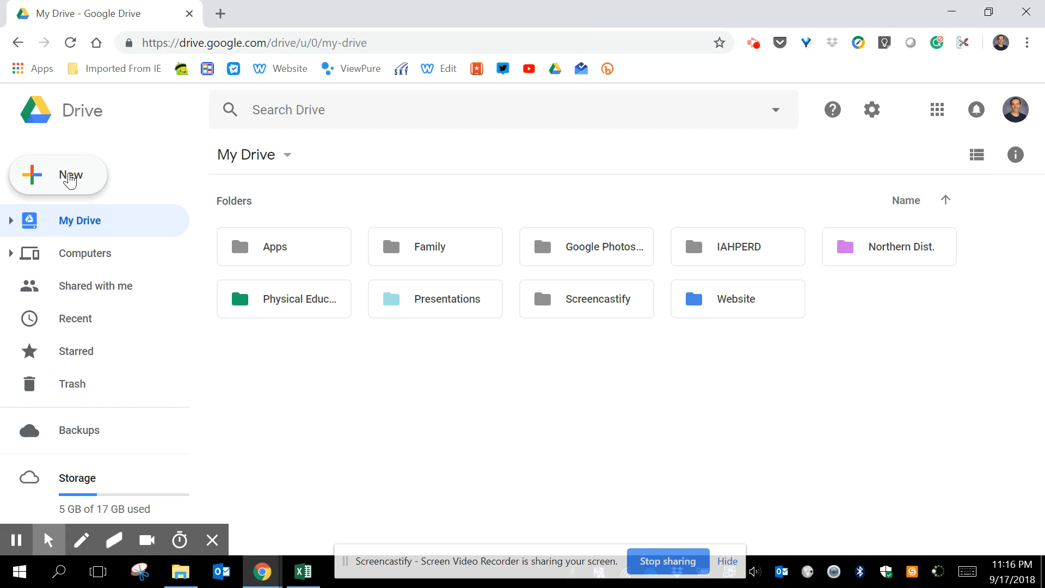
Create a new blank Google Forms form in My Drive.
{"action": "left_click", "coordinate": [69, 179]}
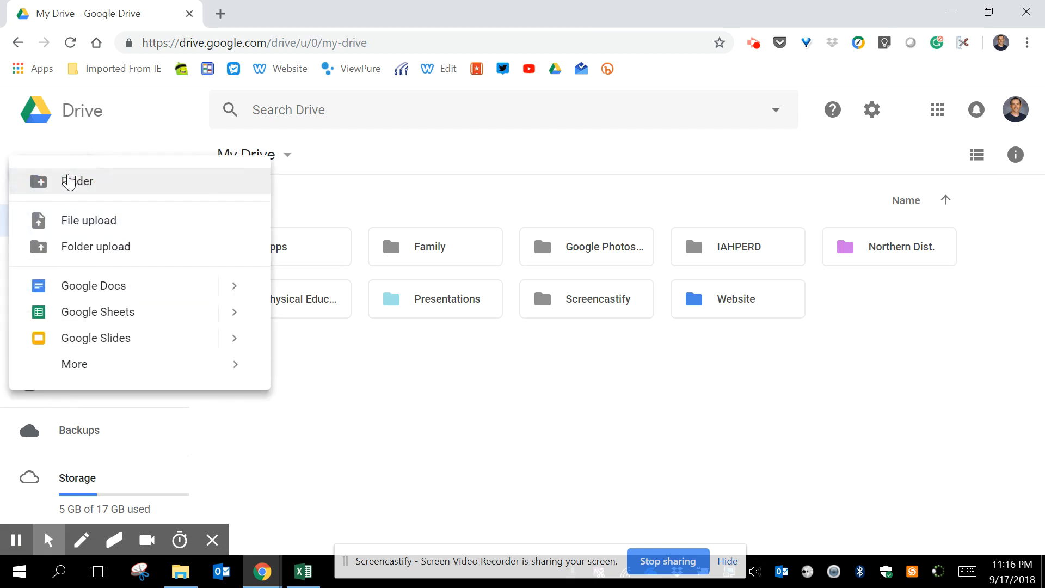
{"action": "mouse_move", "coordinate": [84, 365]}
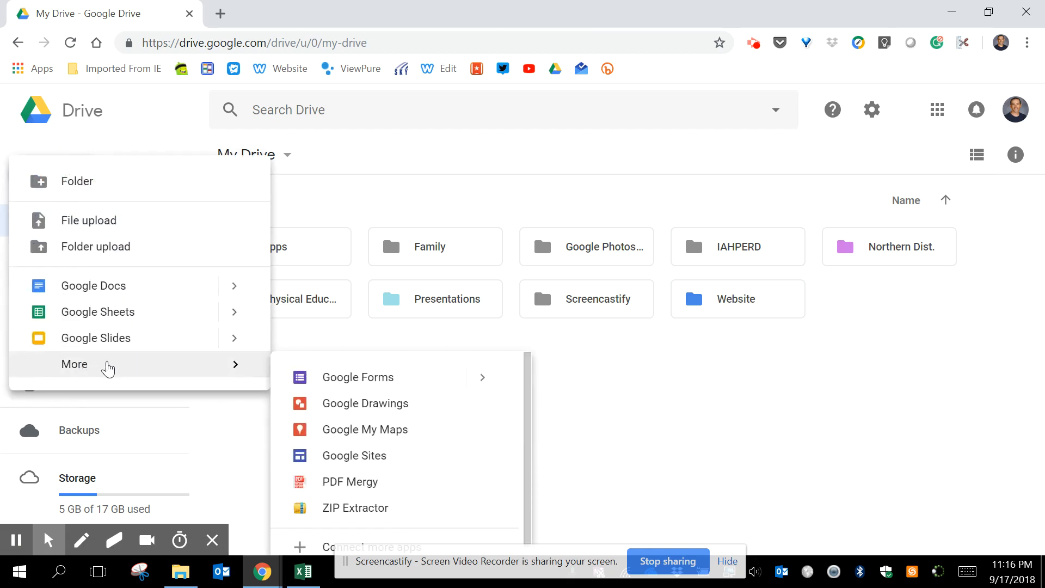
{"action": "left_click", "coordinate": [305, 378]}
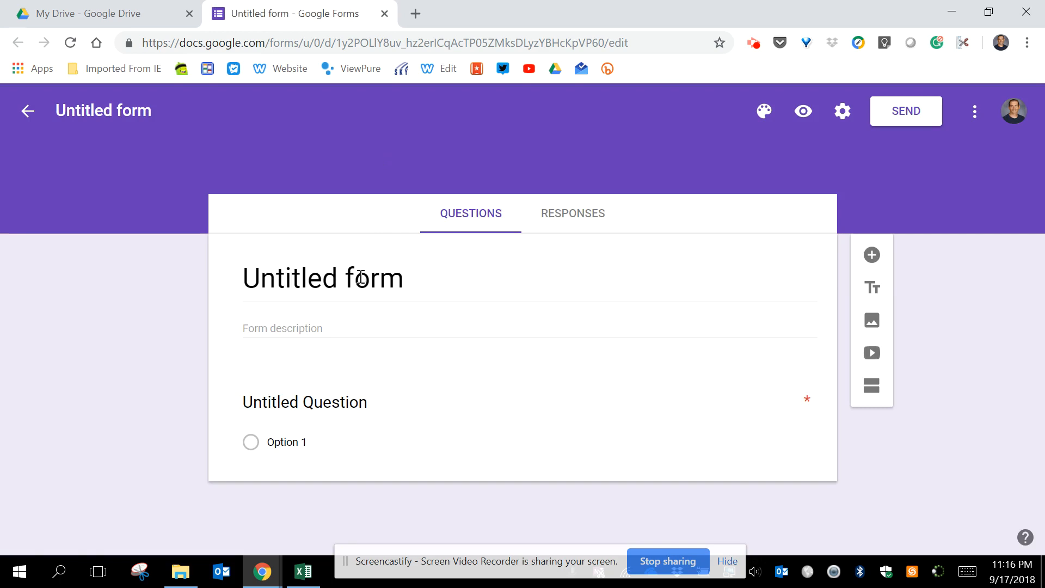
Title the form with the number 3, a hyphen and the class teacher's surname, and give the form file the same name.
{"action": "left_click", "coordinate": [358, 278]}
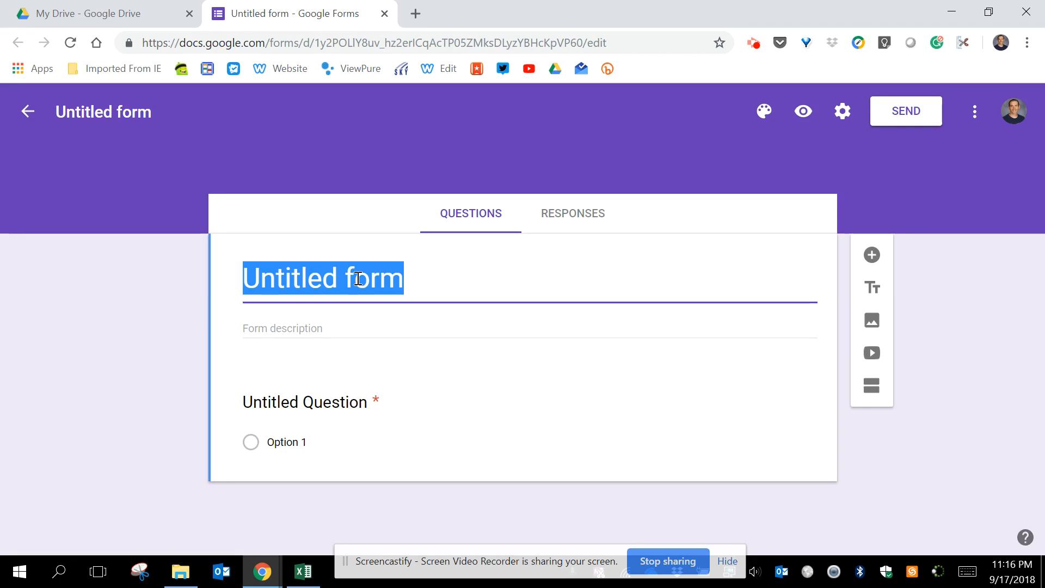
{"action": "type", "text": "3"}
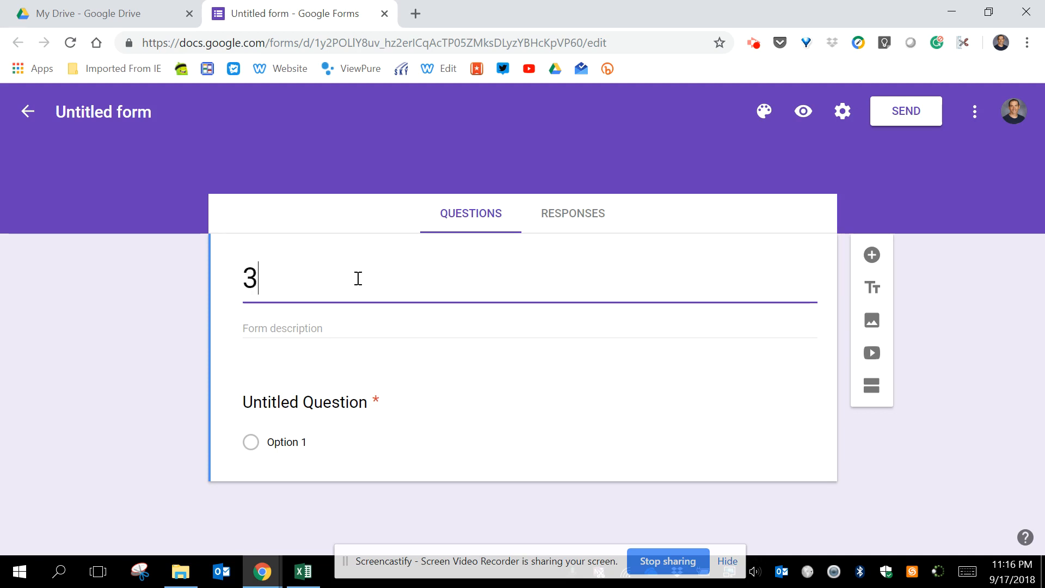
{"action": "type", "text": " - Johnson"}
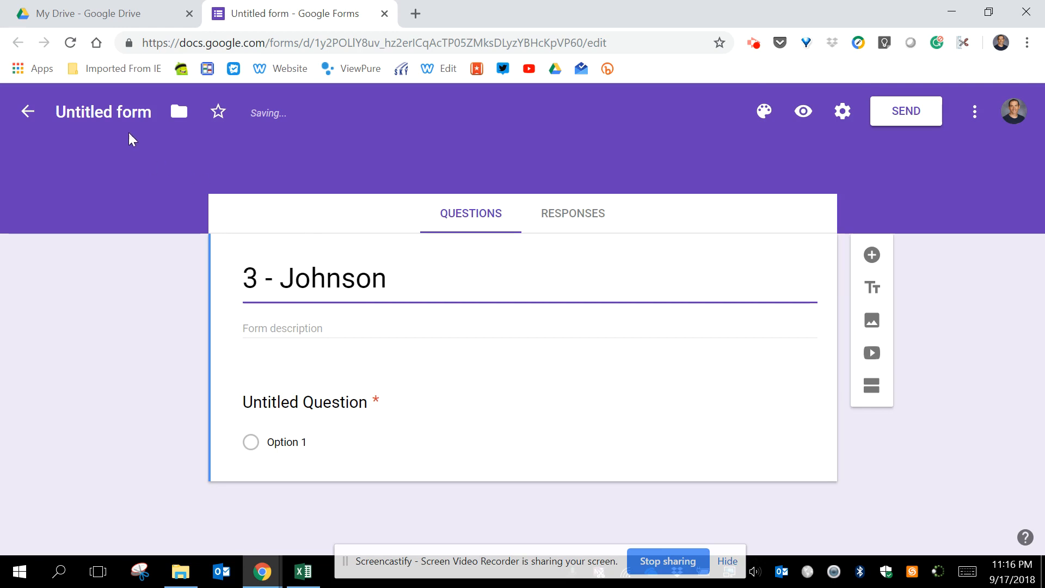
{"action": "left_click", "coordinate": [126, 111]}
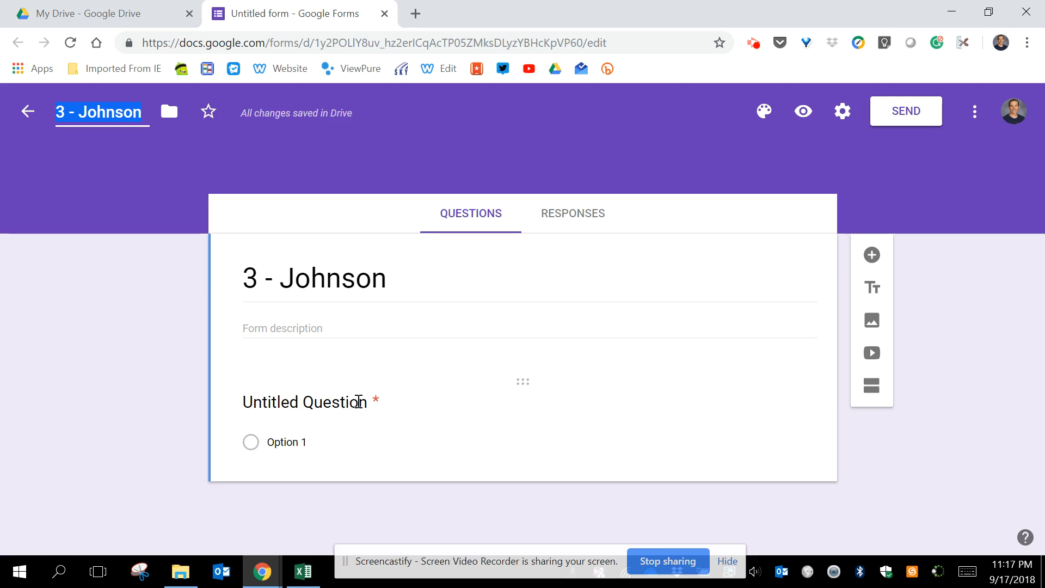
Name the first question "Assessed Skill" and make it a short answer question.
{"action": "left_click", "coordinate": [303, 401]}
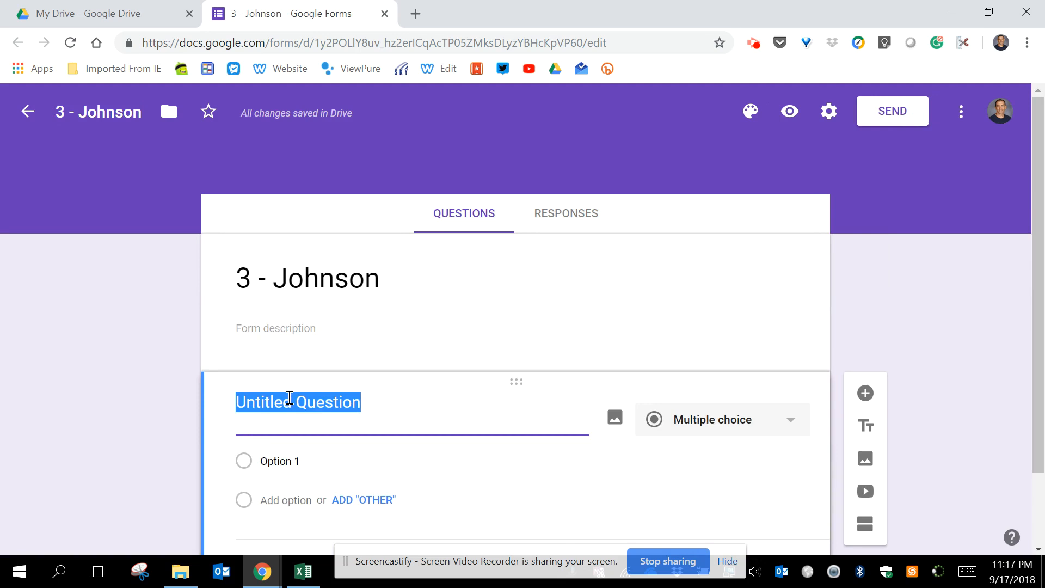
{"action": "type", "text": "A"}
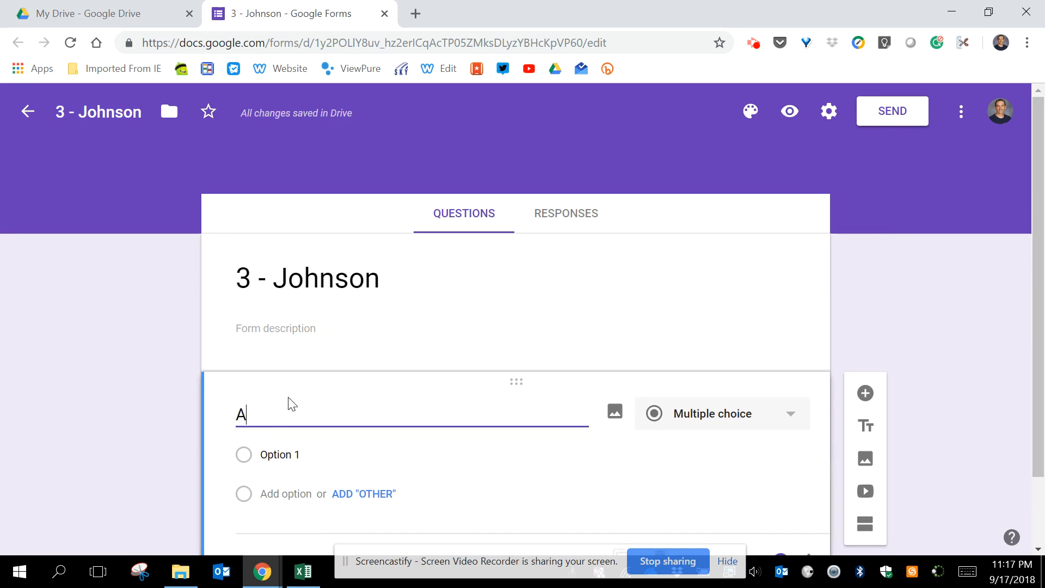
{"action": "type", "text": "ssessed Skill"}
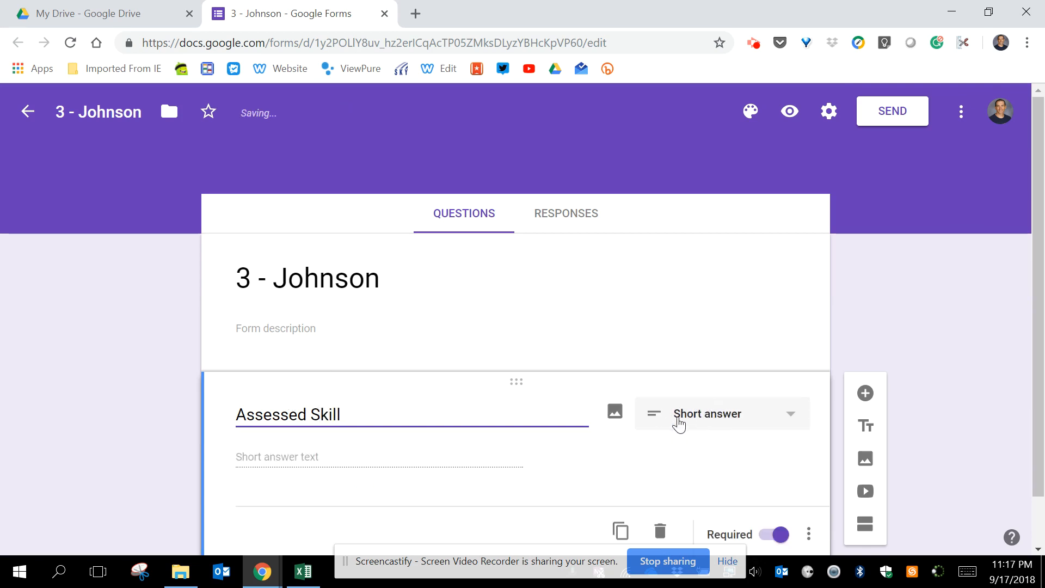
Add a second question of type Multiple choice grid and turn off the required response in each row.
{"action": "scroll", "coordinate": [680, 422], "scroll_direction": "down", "scroll_amount": 1}
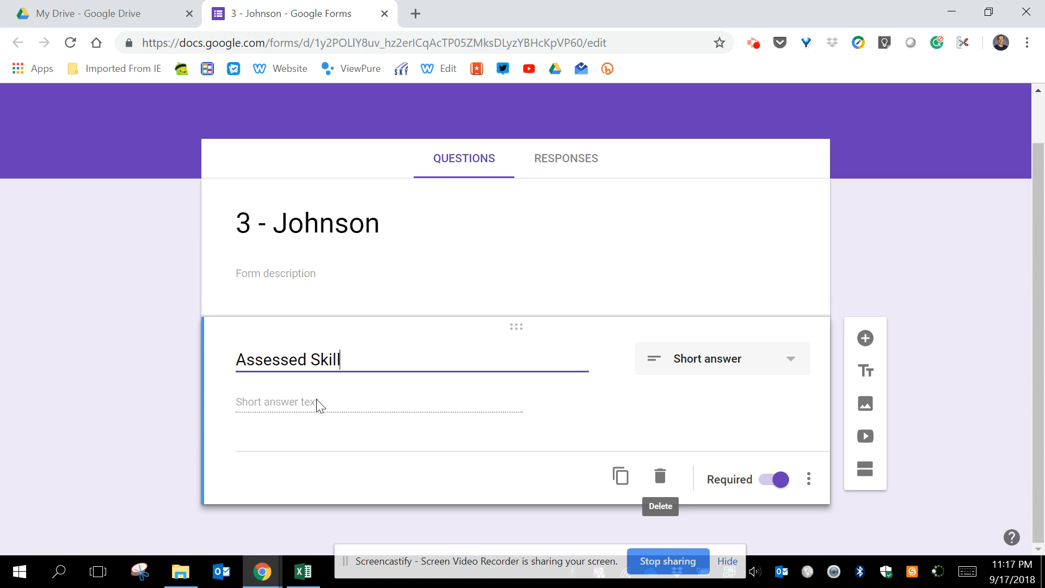
{"action": "left_click", "coordinate": [866, 339]}
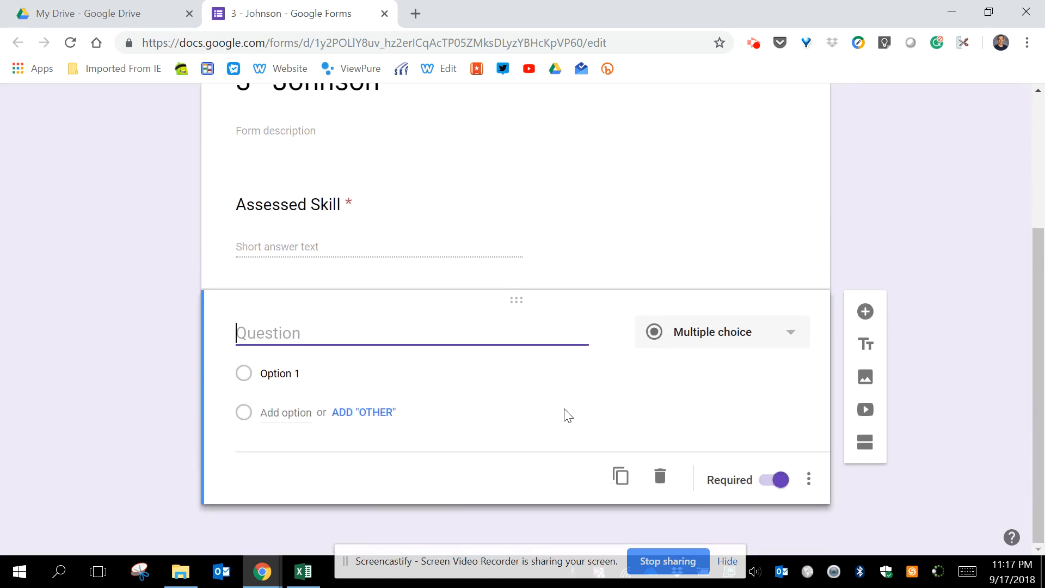
{"action": "left_click", "coordinate": [689, 341]}
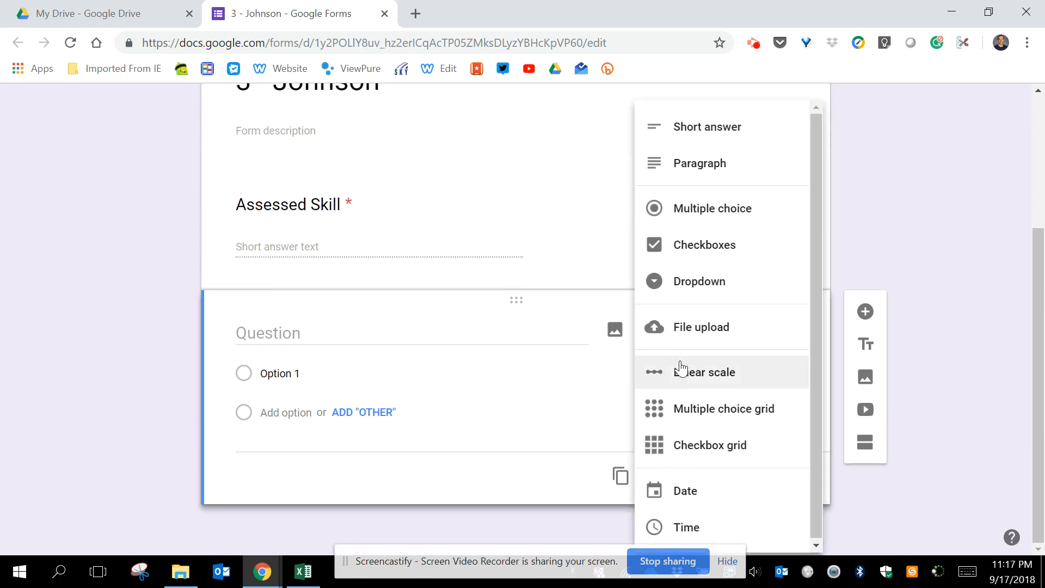
{"action": "left_click", "coordinate": [675, 413]}
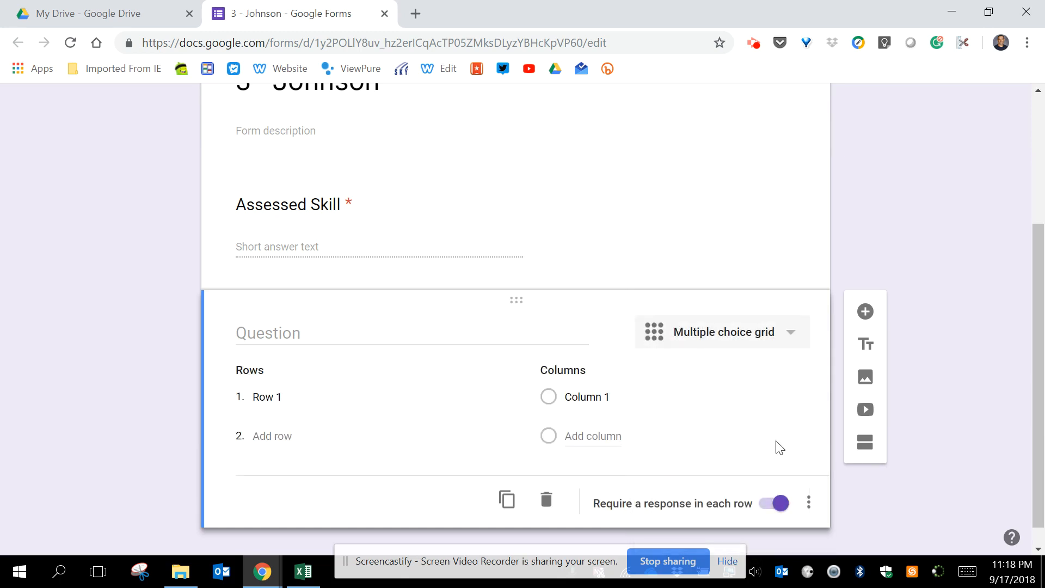
{"action": "left_click", "coordinate": [778, 508]}
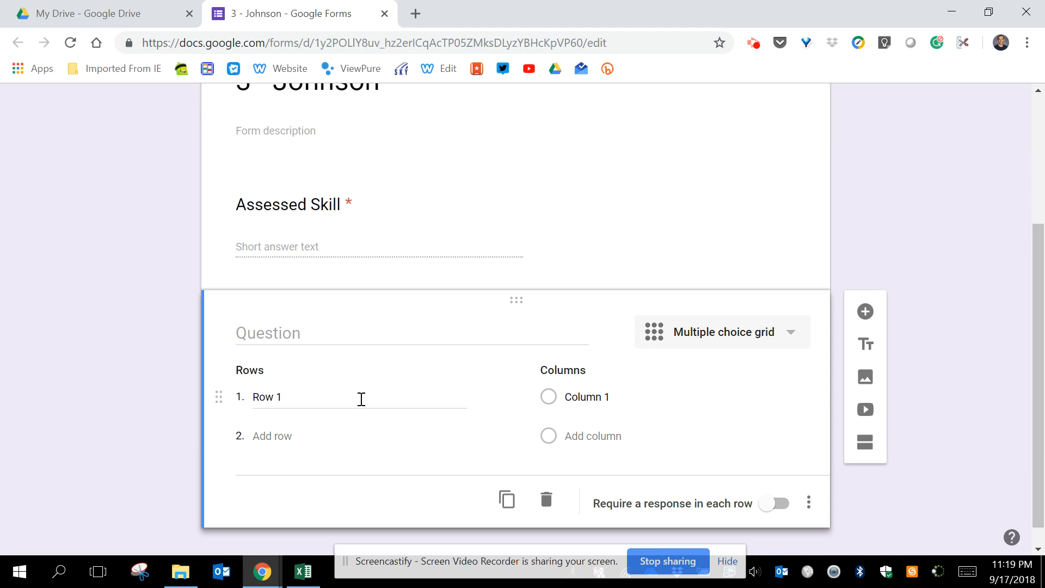
Switch to the Master Class List workbook in Excel and copy the student names in A1:B12 of Sheet2.
{"action": "left_click", "coordinate": [279, 400]}
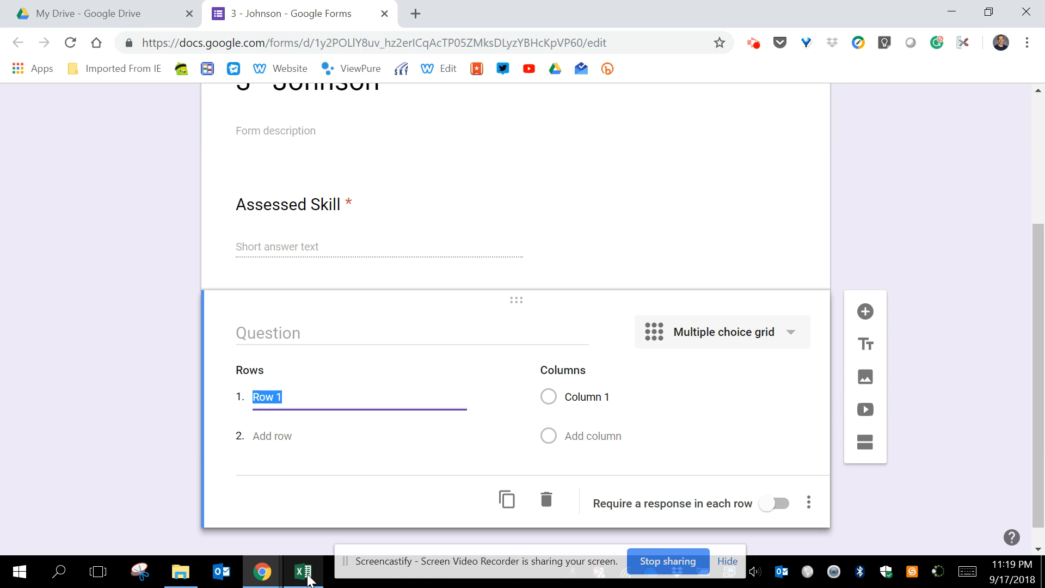
{"action": "mouse_move", "coordinate": [309, 579]}
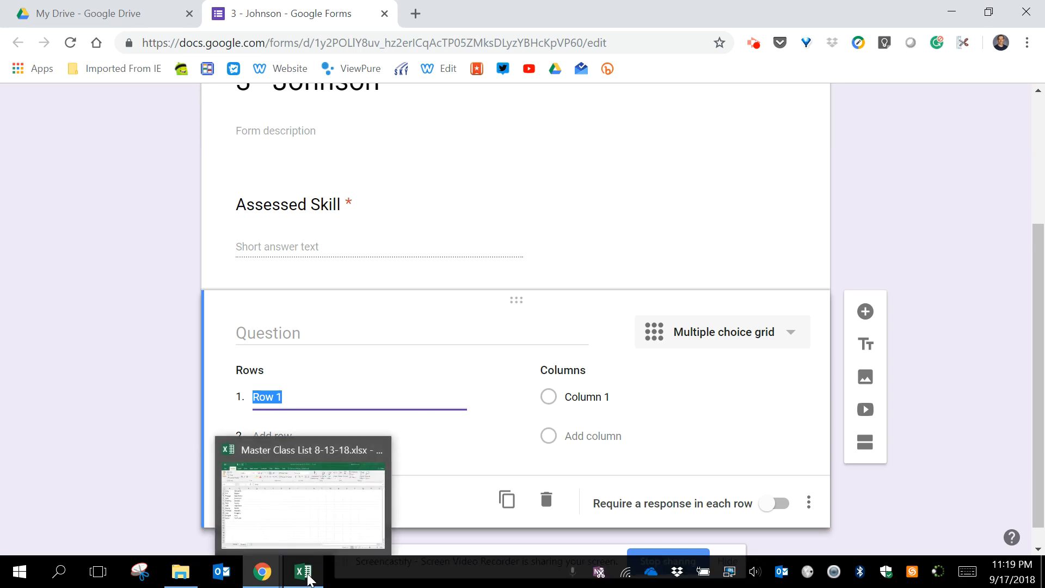
{"action": "left_click", "coordinate": [309, 578]}
{"action": "key", "text": "ctrl+a"}
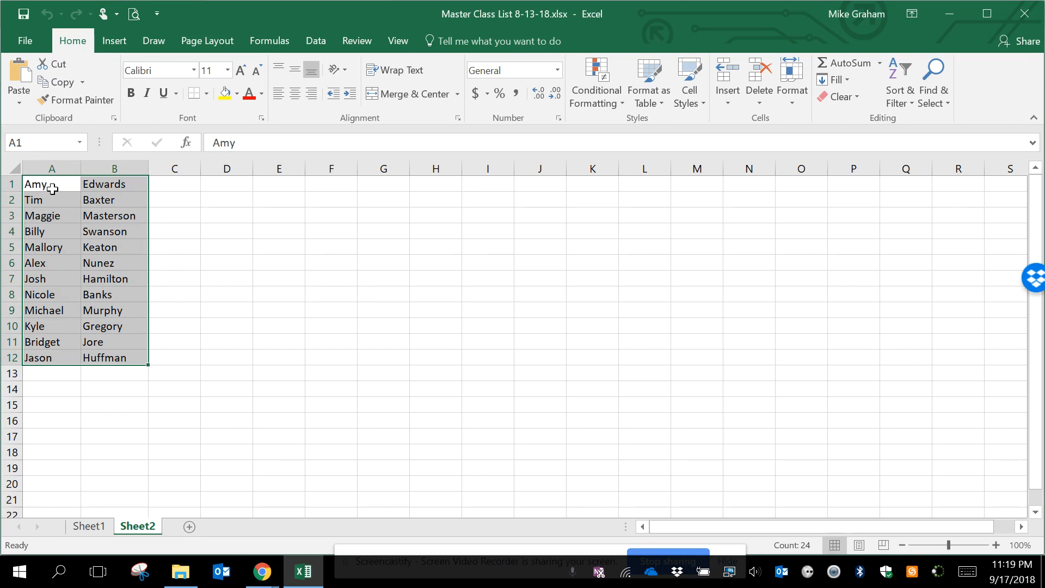
{"action": "right_click", "coordinate": [71, 273]}
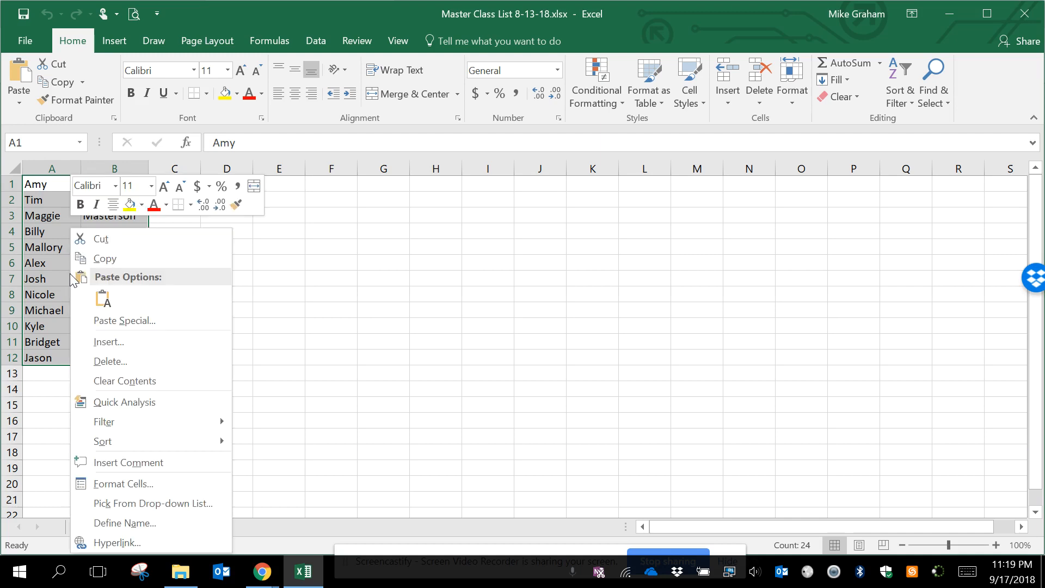
{"action": "left_click", "coordinate": [87, 262]}
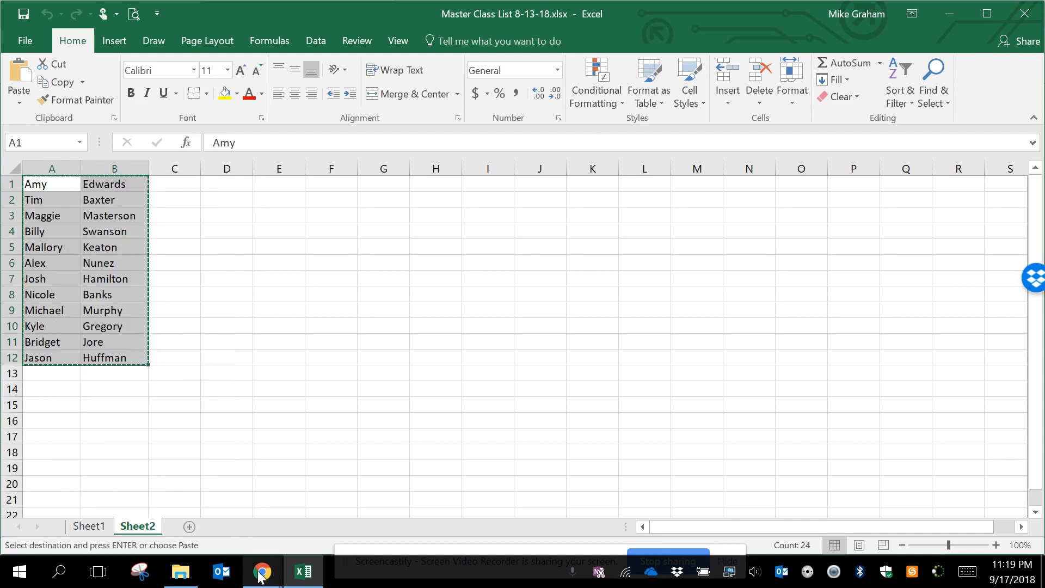
Return to the form in Chrome and paste the copied student names over Row 1 as the grid's rows.
{"action": "mouse_move", "coordinate": [262, 571]}
{"action": "left_click", "coordinate": [210, 508]}
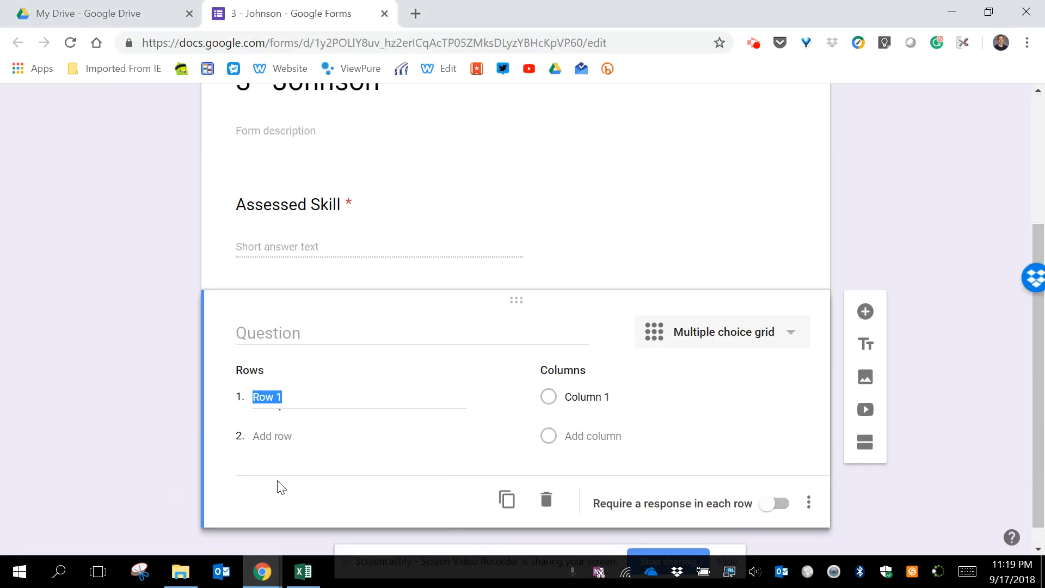
{"action": "right_click", "coordinate": [263, 398]}
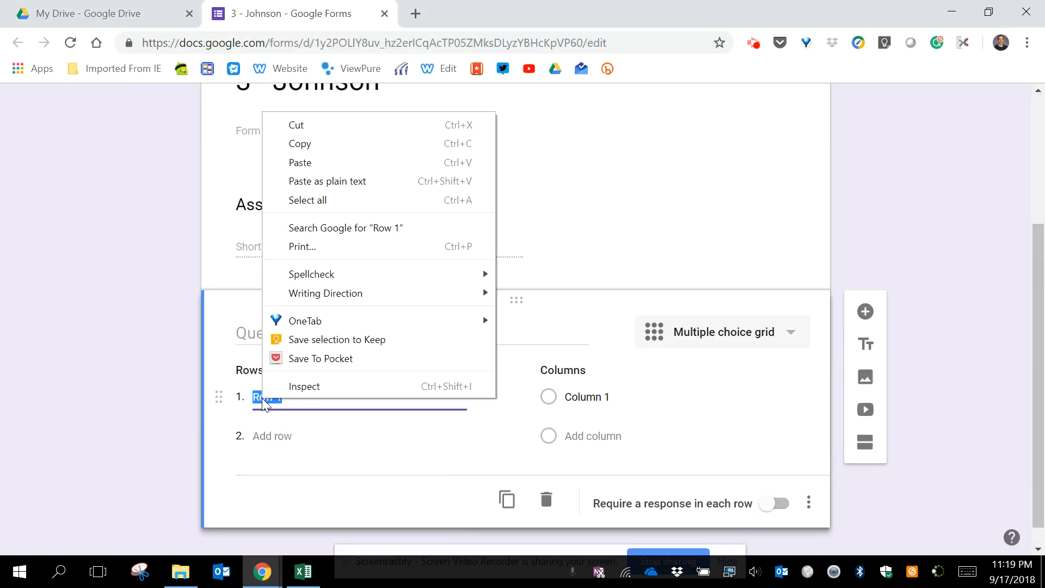
{"action": "left_click", "coordinate": [294, 163]}
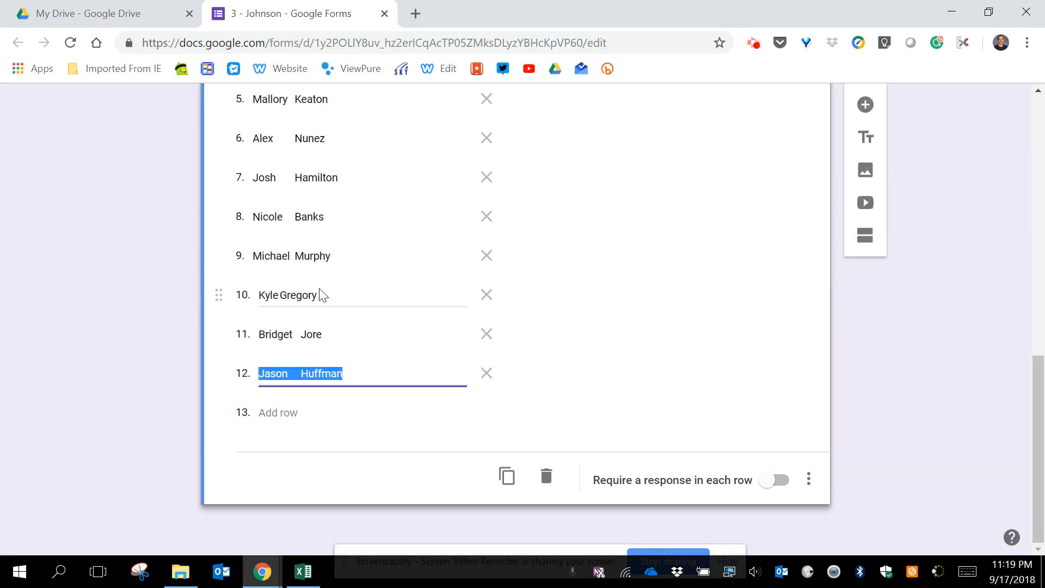
Label the first three columns of the multiple choice grid 3, 2 and 1.
{"action": "scroll", "coordinate": [314, 332], "scroll_direction": "up", "scroll_amount": 5}
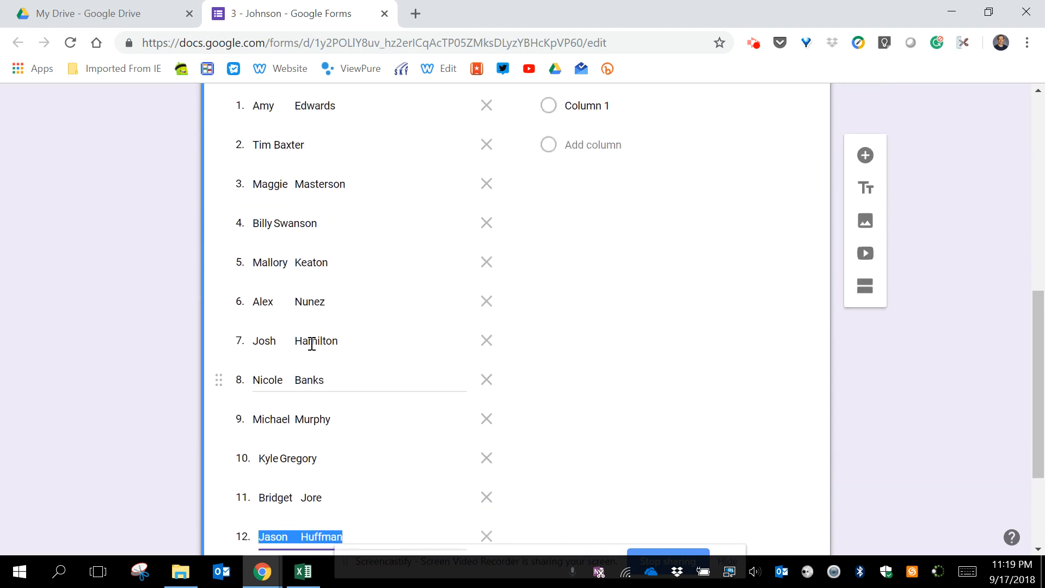
{"action": "scroll", "coordinate": [314, 348], "scroll_direction": "up", "scroll_amount": 2}
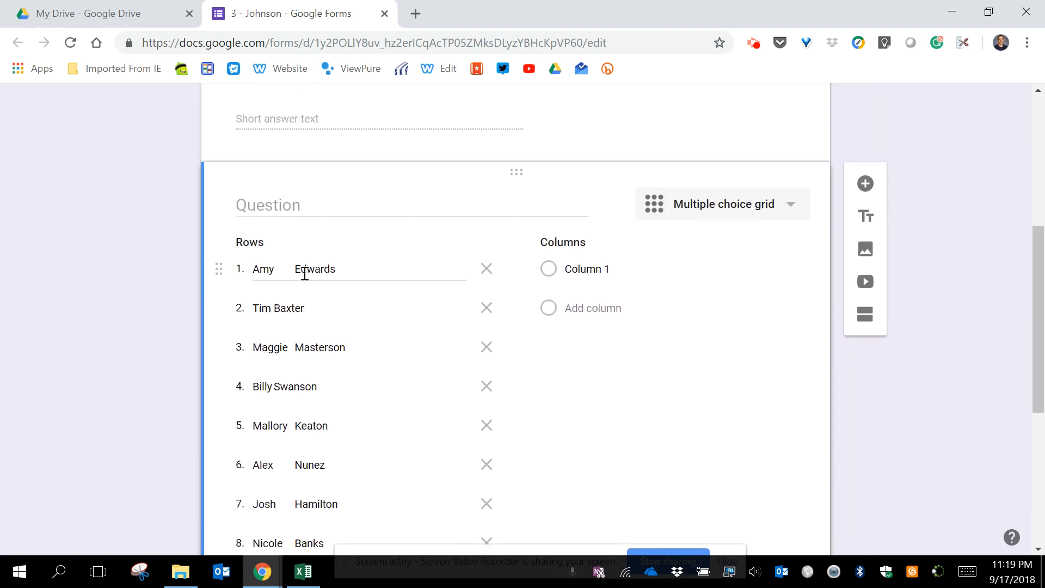
{"action": "scroll", "coordinate": [279, 482], "scroll_direction": "down", "scroll_amount": 3}
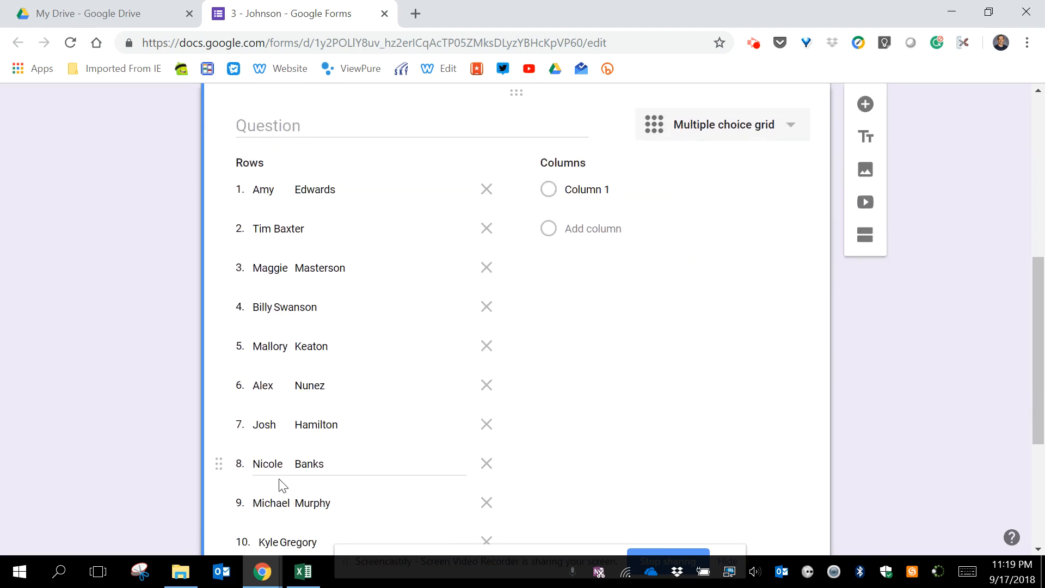
{"action": "scroll", "coordinate": [279, 486], "scroll_direction": "down", "scroll_amount": 2}
{"action": "scroll", "coordinate": [279, 487], "scroll_direction": "up", "scroll_amount": 5}
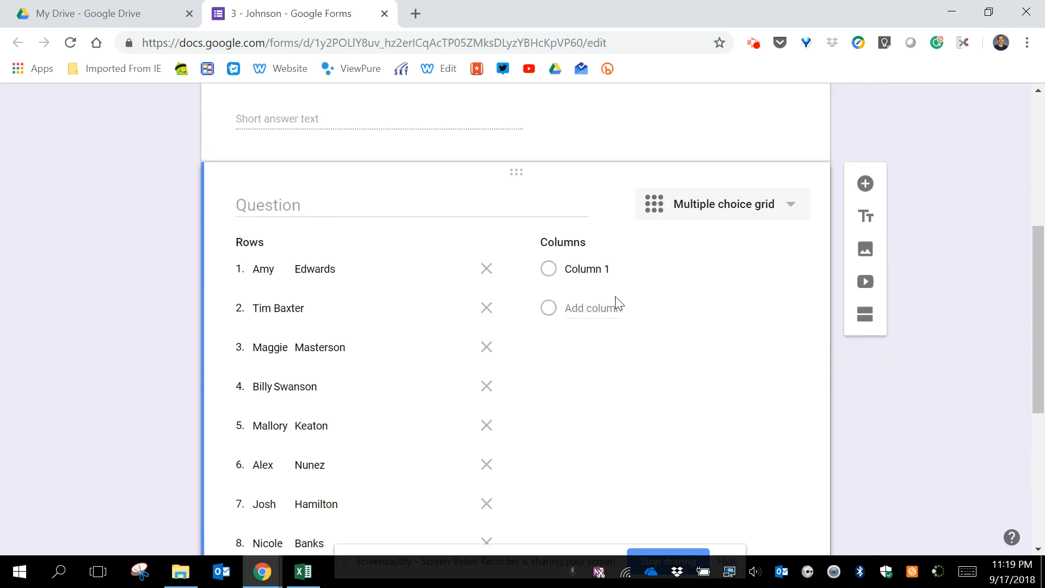
{"action": "left_click", "coordinate": [603, 269]}
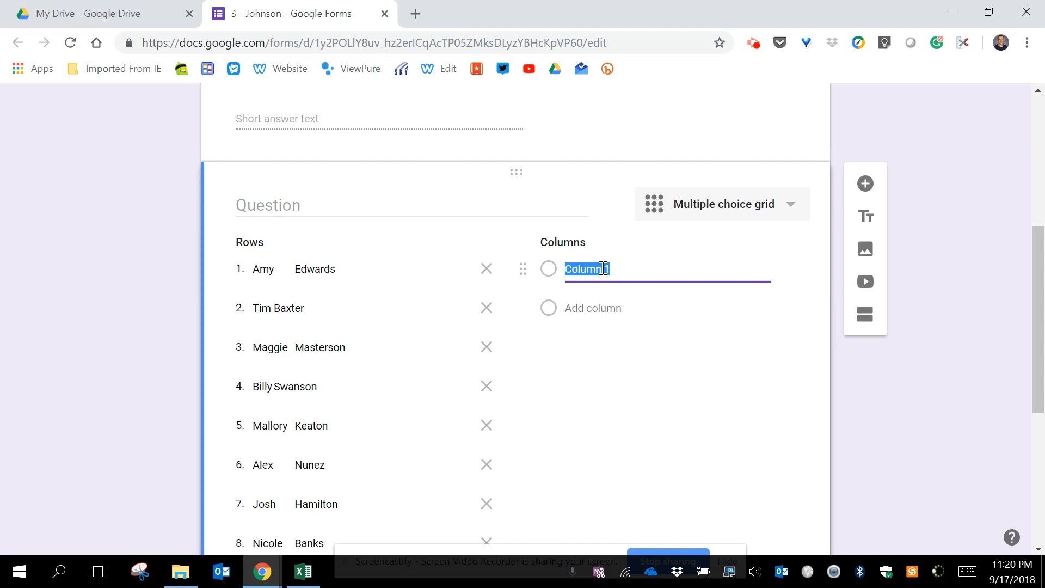
{"action": "type", "text": "3"}
{"action": "key", "text": "Return"}
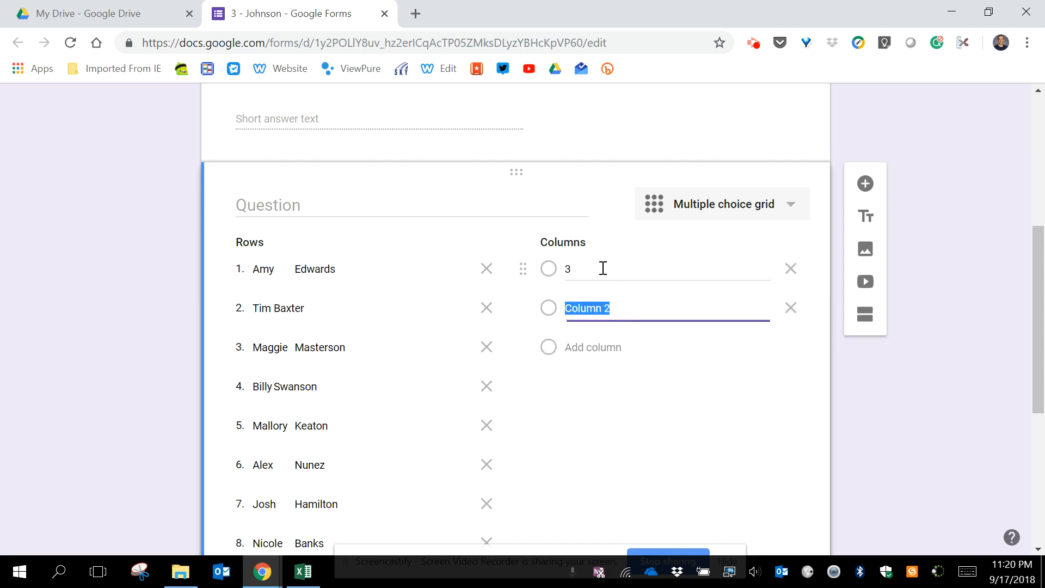
{"action": "type", "text": "2"}
{"action": "key", "text": "Return"}
{"action": "type", "text": "1"}
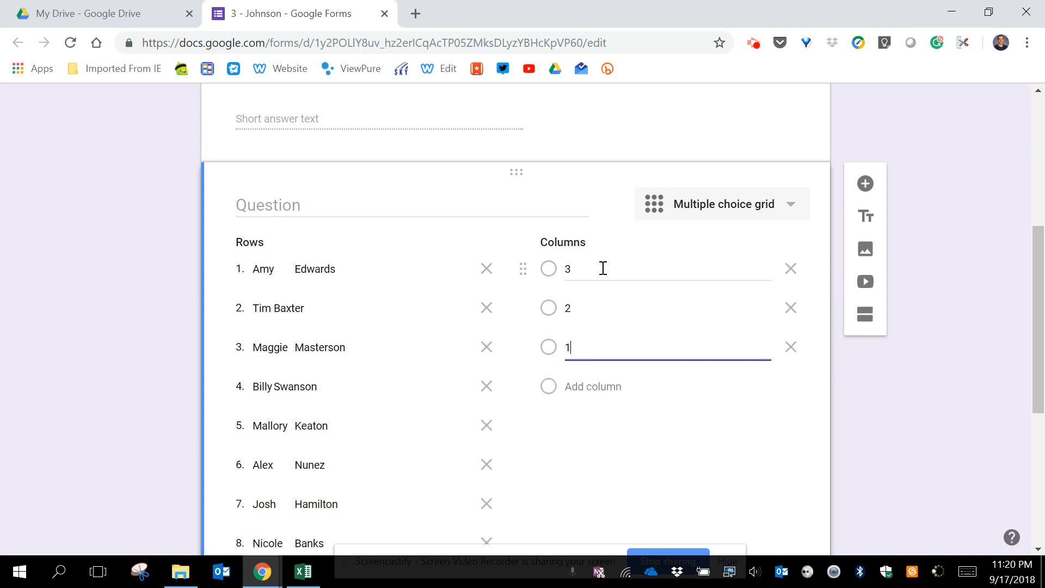
Add two more columns to the grid, labelled NA and MED.
{"action": "key", "text": "Return"}
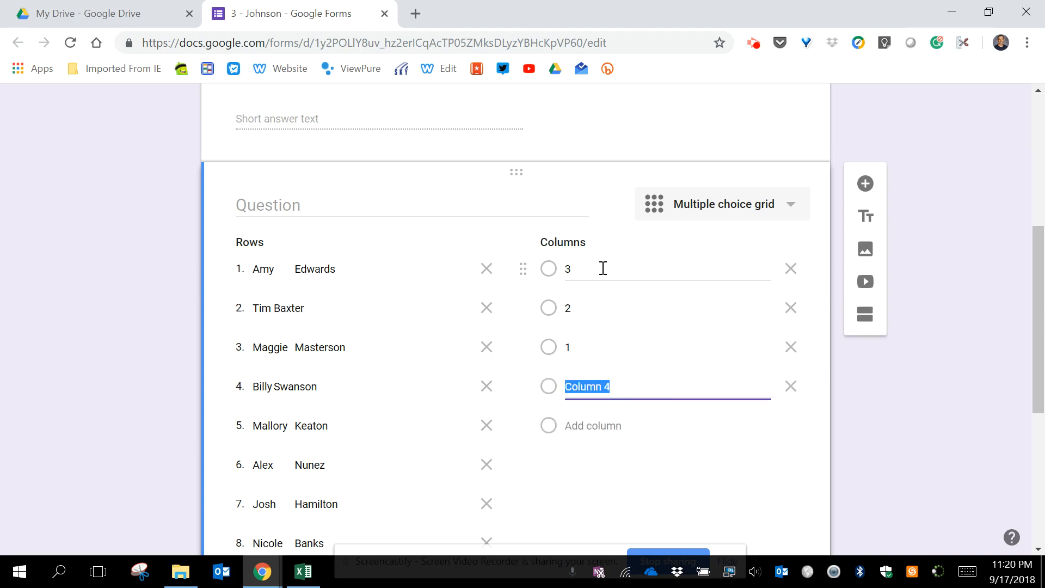
{"action": "type", "text": "NA"}
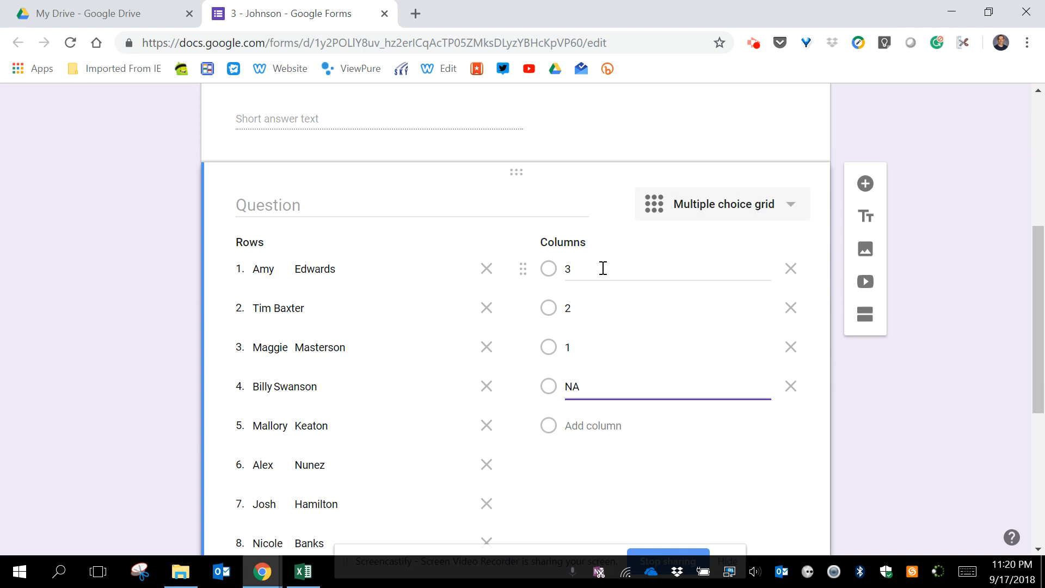
{"action": "key", "text": "Return"}
{"action": "type", "text": "MED"}
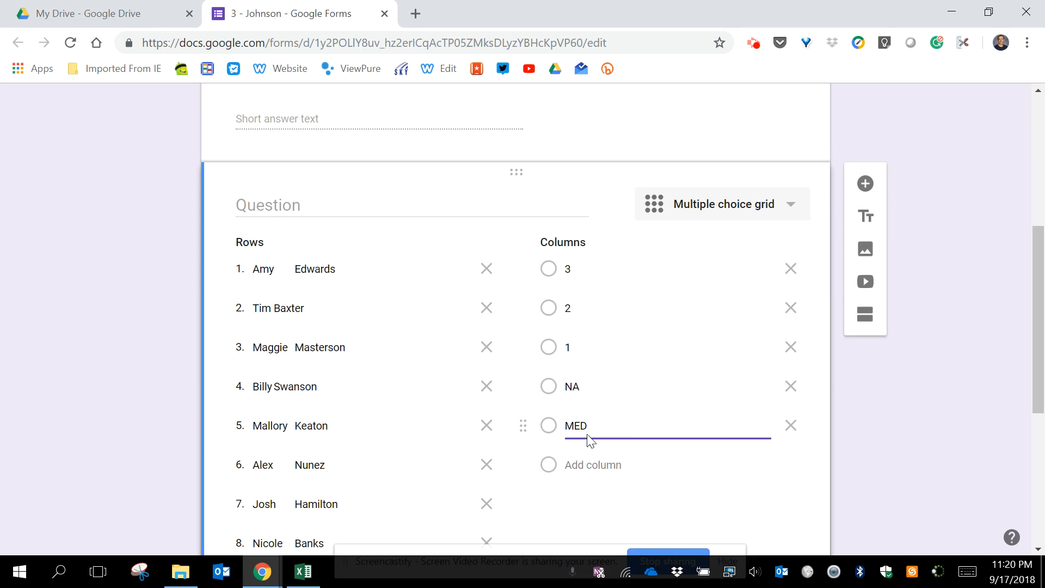
{"action": "scroll", "coordinate": [653, 453], "scroll_direction": "down", "scroll_amount": 1}
{"action": "scroll", "coordinate": [653, 454], "scroll_direction": "down", "scroll_amount": 2}
{"action": "scroll", "coordinate": [646, 452], "scroll_direction": "up", "scroll_amount": 6}
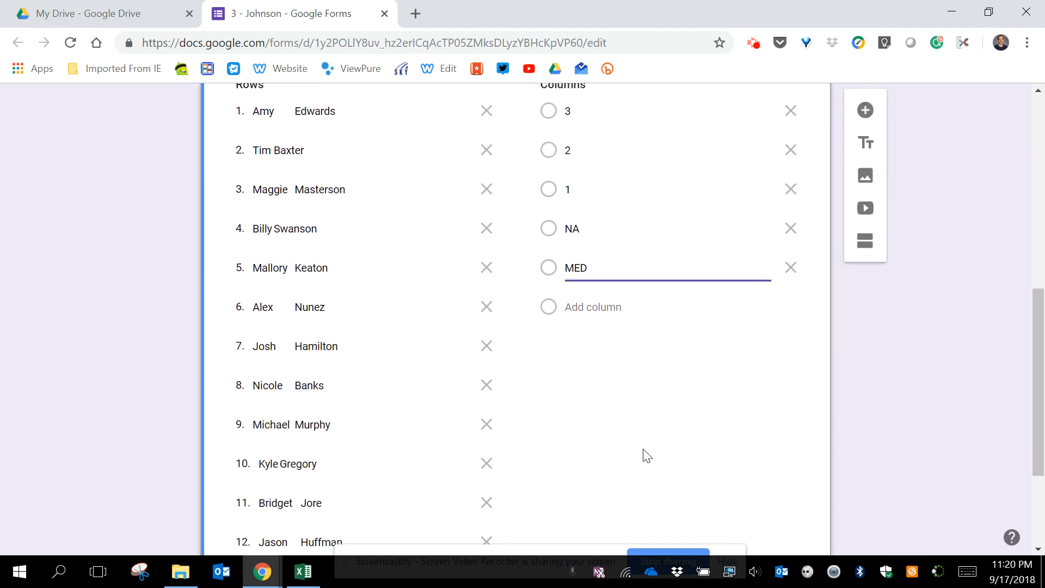
{"action": "scroll", "coordinate": [644, 449], "scroll_direction": "up", "scroll_amount": 2}
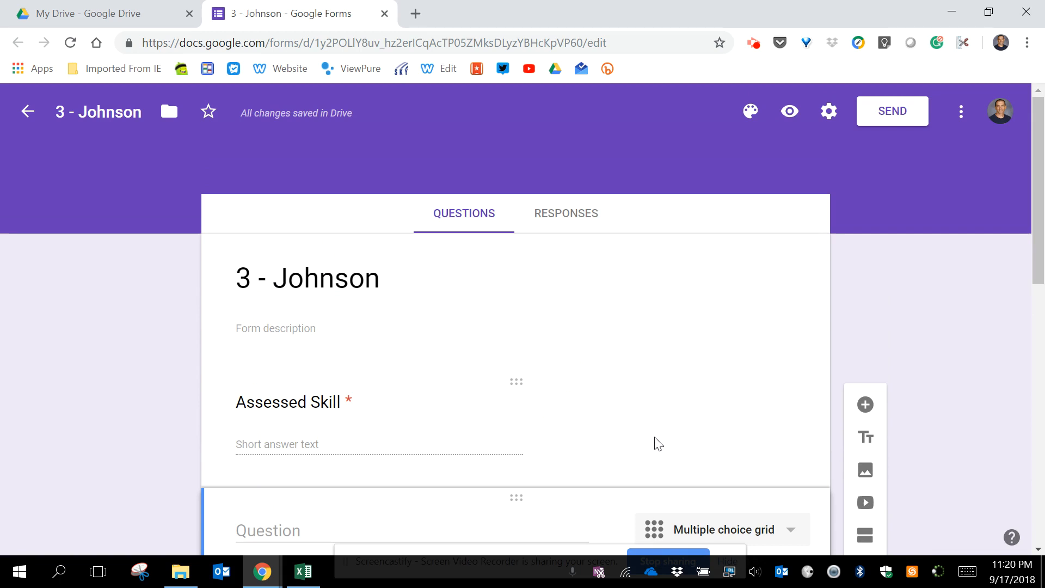
{"action": "left_click", "coordinate": [757, 45]}
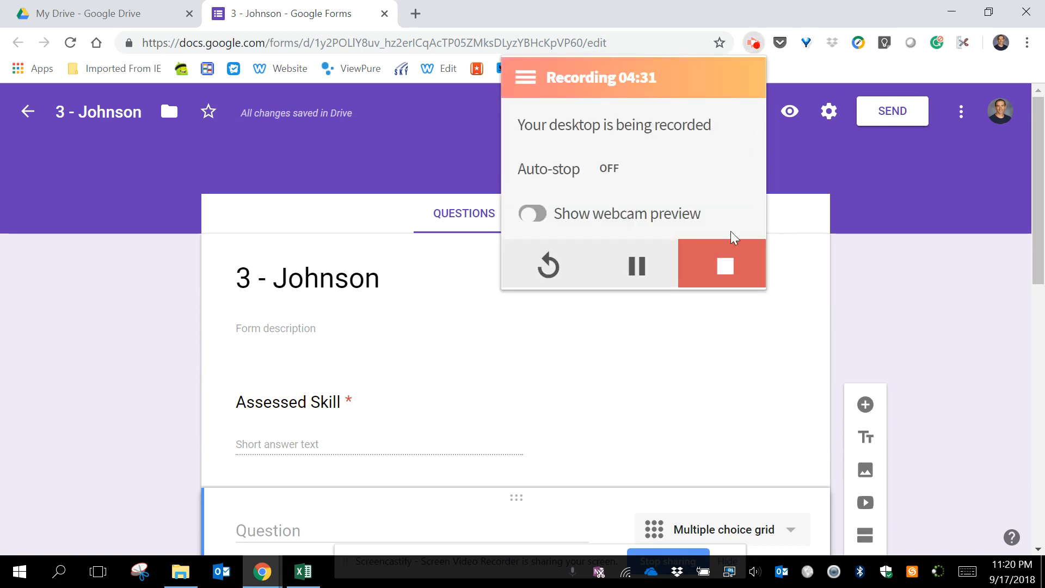